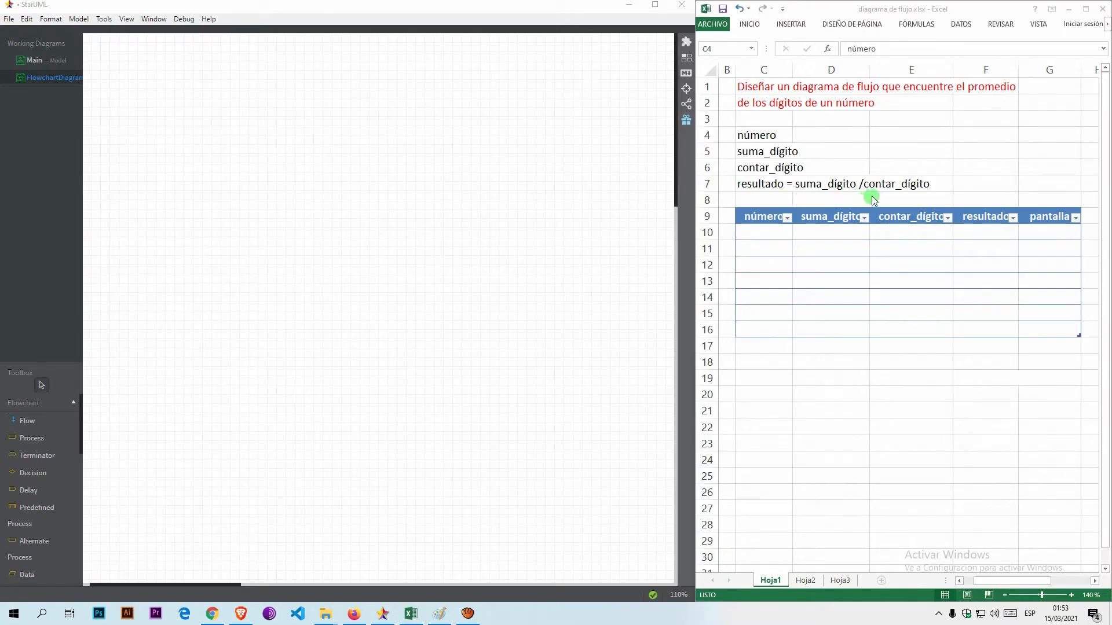
Add a terminator shape labelled "Inicio" at the top centre of the flowchart.
{"action": "left_click", "coordinate": [32, 455]}
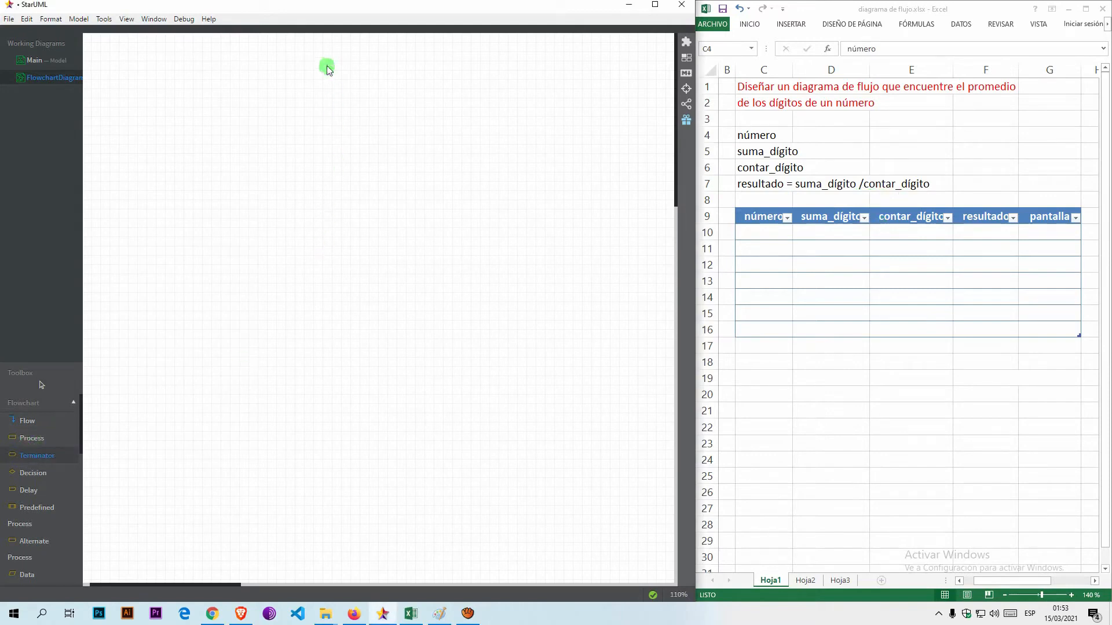
{"action": "left_click_drag", "start_coordinate": [303, 49], "coordinate": [407, 79]}
{"action": "type", "text": "Inicio"}
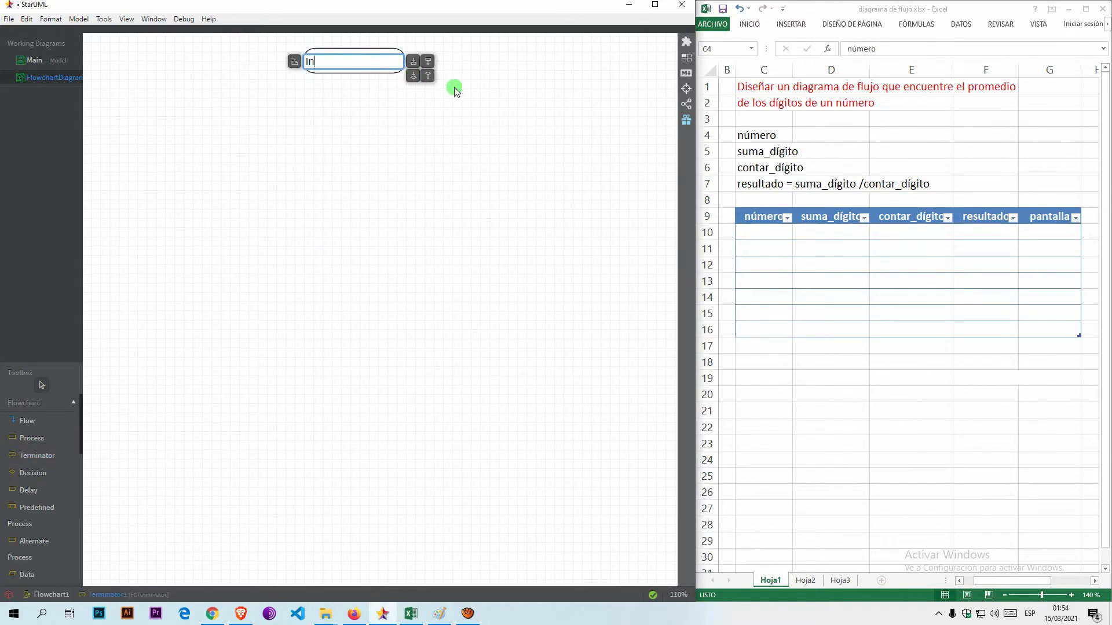
{"action": "key", "text": "Return"}
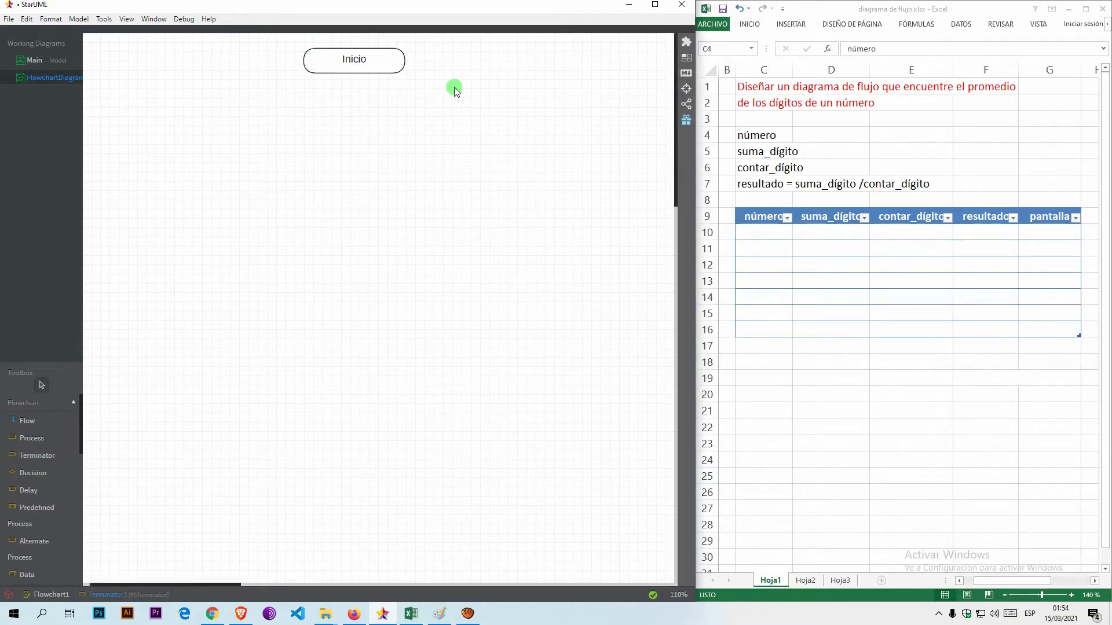
Add a process box reading "número, suma_dígito, contar_dígito, resultado" and centre it beneath the Inicio shape.
{"action": "left_click", "coordinate": [26, 439]}
{"action": "left_click_drag", "start_coordinate": [258, 95], "coordinate": [517, 119]}
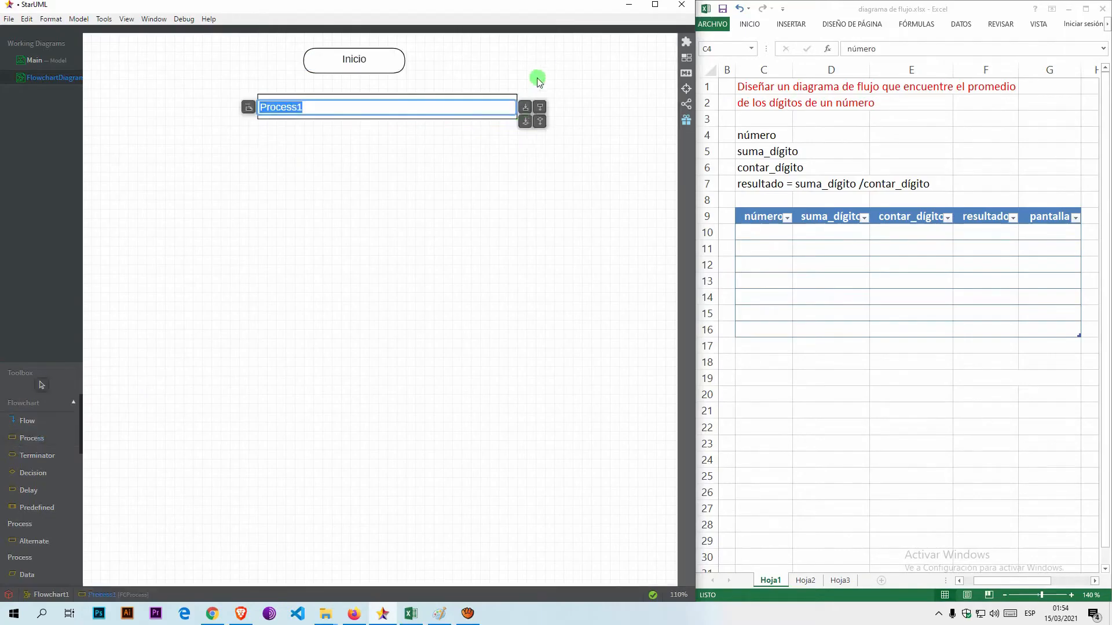
{"action": "type", "text": "número, suma_dígito"}
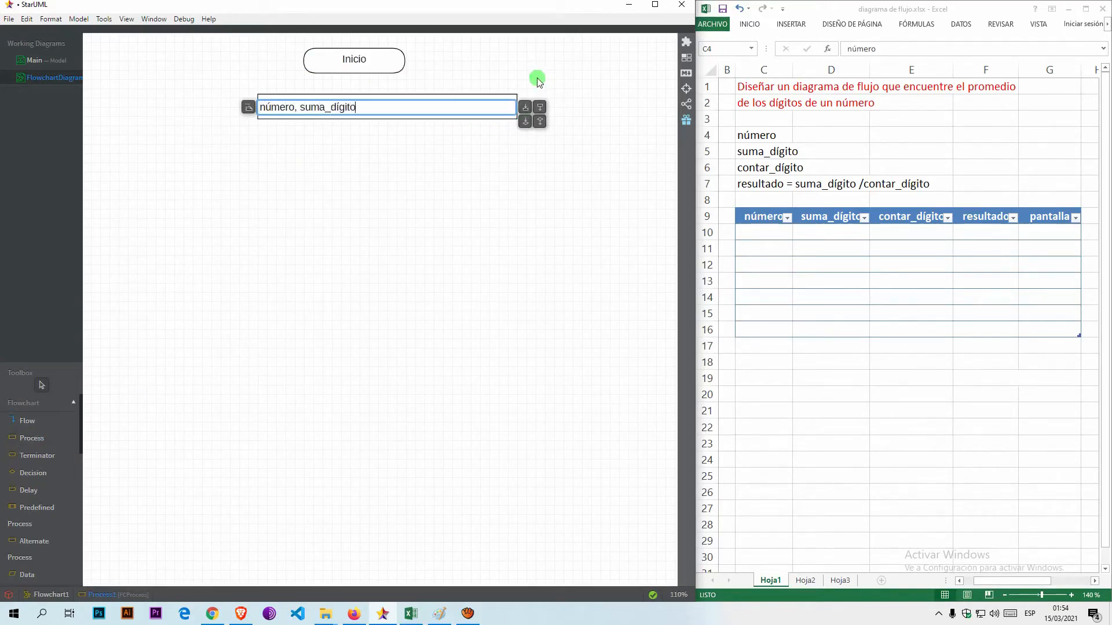
{"action": "type", "text": ", contar_dígito, resultado"}
{"action": "key", "text": "Return"}
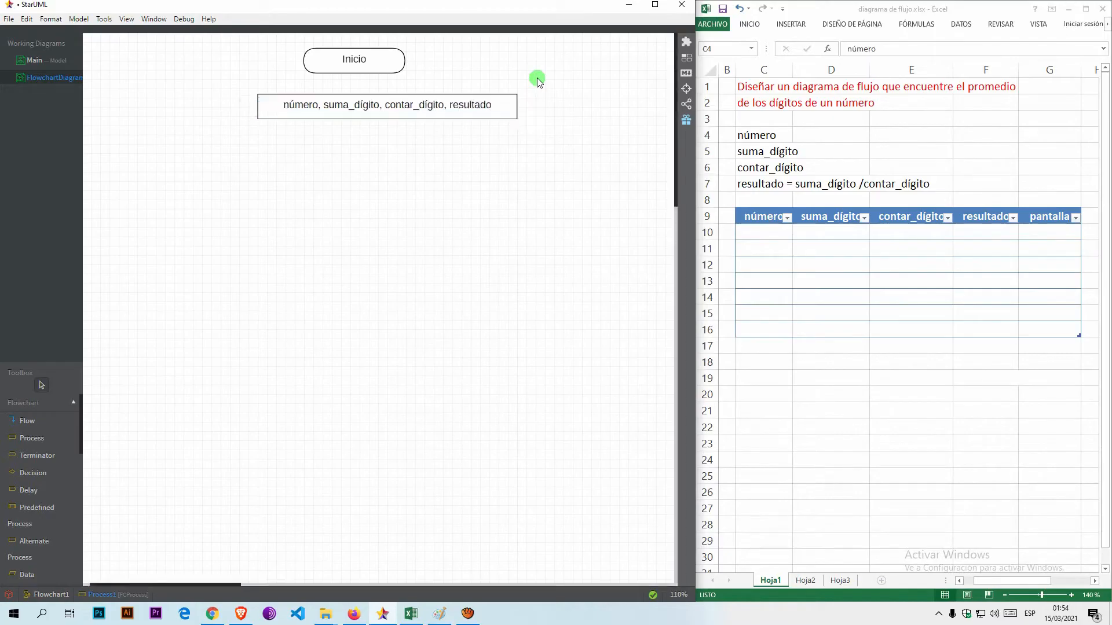
{"action": "left_click_drag", "start_coordinate": [488, 103], "coordinate": [455, 108]}
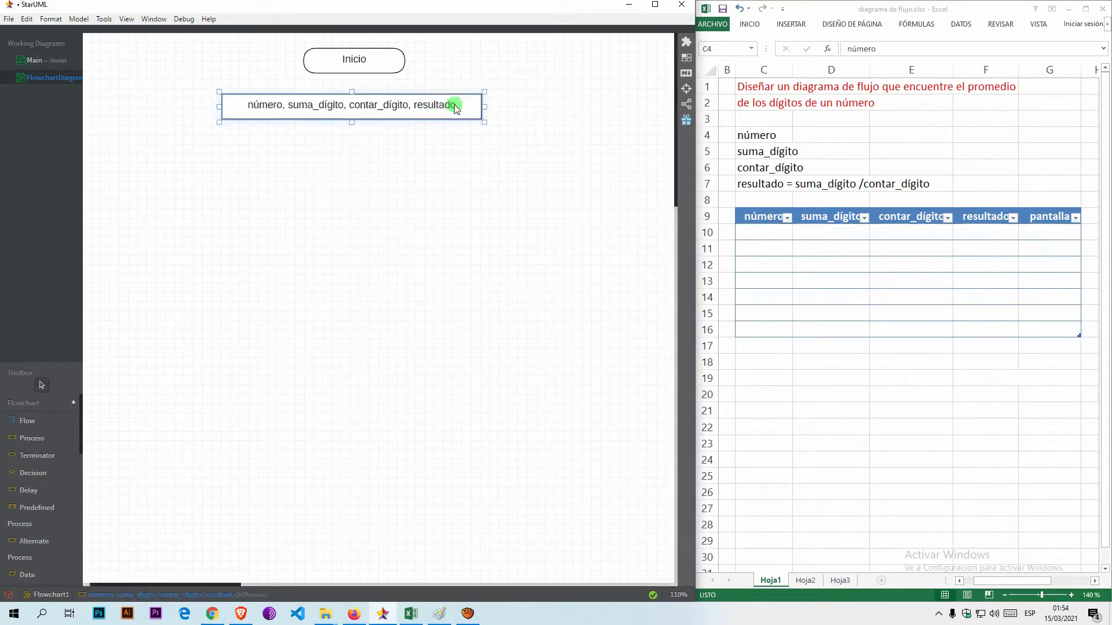
Add a data shape labelled "número" centred beneath the variable declaration box.
{"action": "left_click", "coordinate": [25, 573]}
{"action": "left_click_drag", "start_coordinate": [289, 151], "coordinate": [437, 181]}
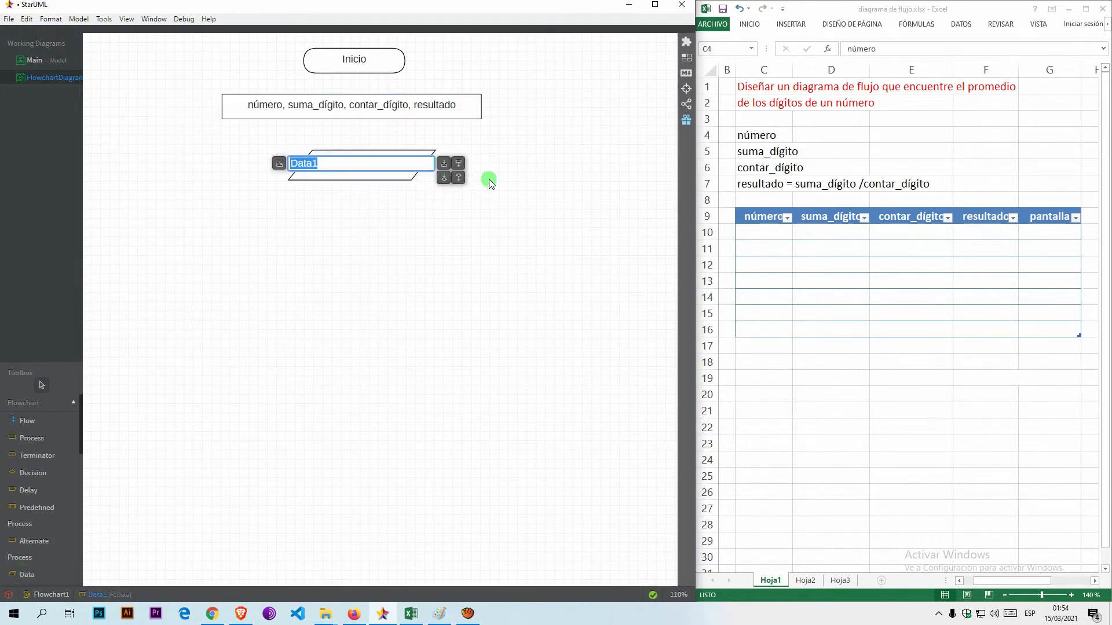
{"action": "type", "text": "número"}
{"action": "left_click", "coordinate": [489, 179]}
{"action": "left_click_drag", "start_coordinate": [385, 171], "coordinate": [381, 161]}
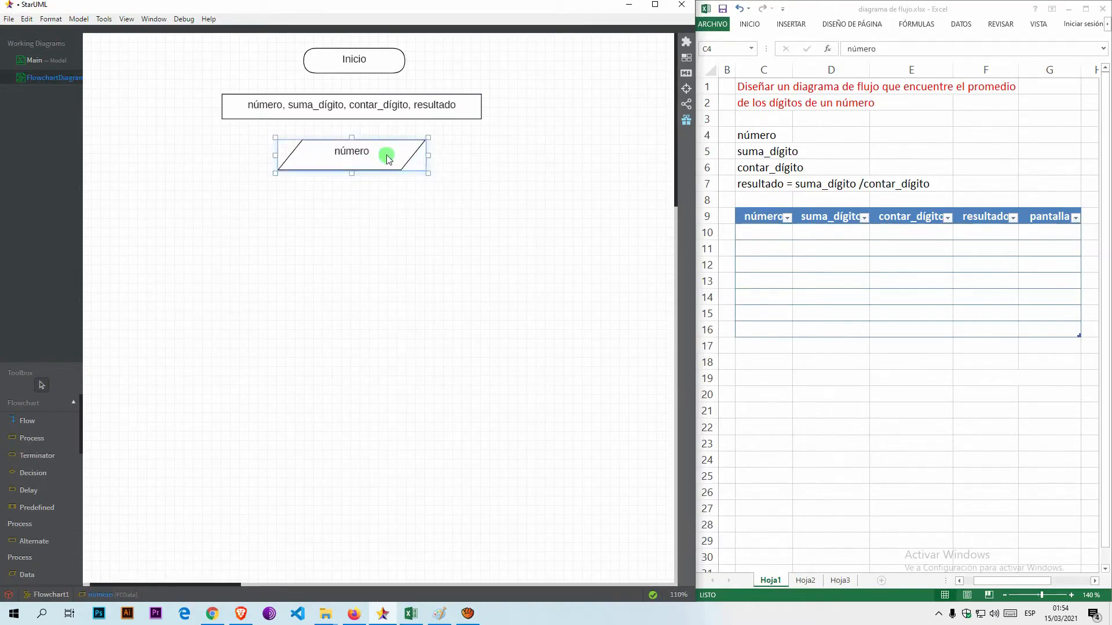
Add a process box "suma_dígito = 0" beneath the número data shape, then reduce both shapes' heights and align them closely.
{"action": "left_click", "coordinate": [35, 437]}
{"action": "left_click_drag", "start_coordinate": [259, 191], "coordinate": [457, 223]}
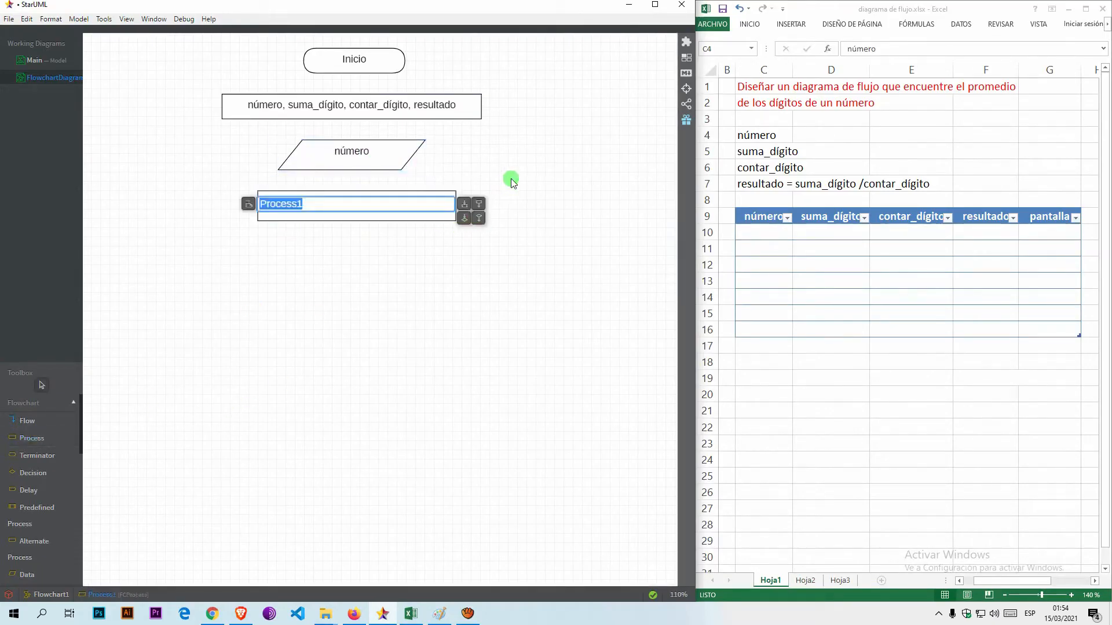
{"action": "type", "text": "suma_dígito = 0"}
{"action": "left_click", "coordinate": [511, 182]}
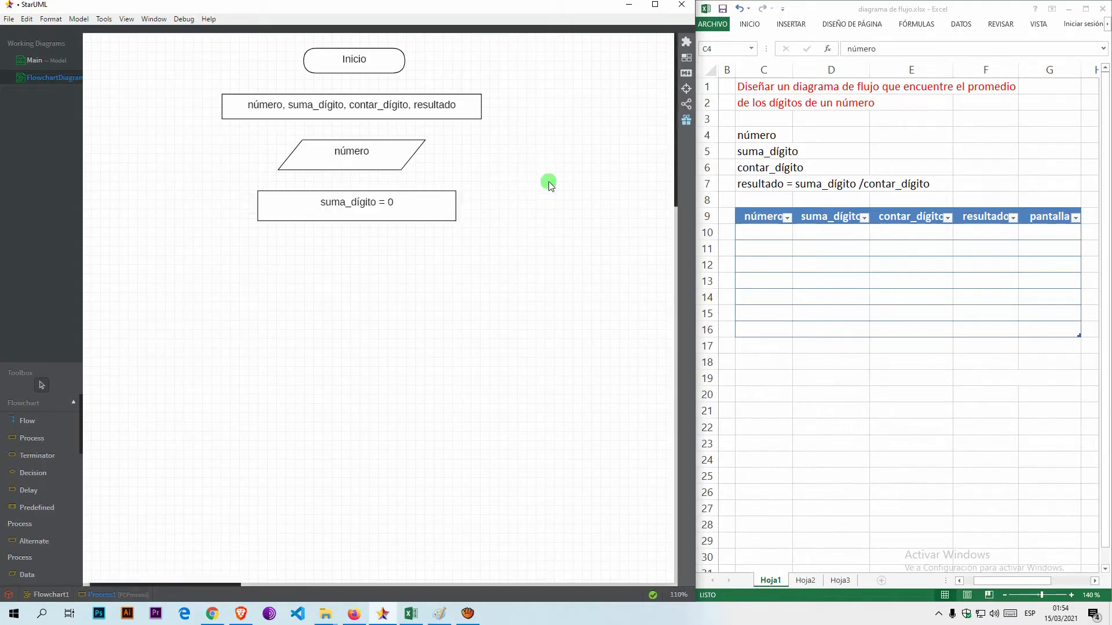
{"action": "left_click_drag", "start_coordinate": [427, 211], "coordinate": [416, 206]}
{"action": "left_click_drag", "start_coordinate": [346, 219], "coordinate": [367, 186]}
{"action": "left_click", "coordinate": [358, 172]}
{"action": "left_click", "coordinate": [349, 241]}
Add a process box reading "contar_dígito = 0" beneath the "suma_dígito = 0" box.
{"action": "left_click", "coordinate": [32, 438]}
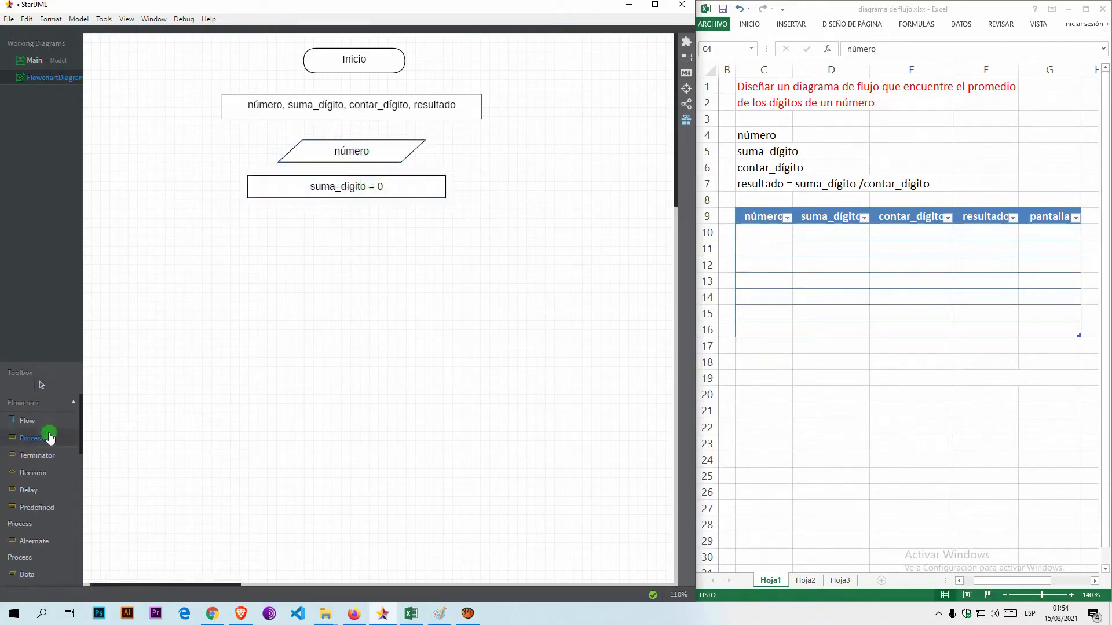
{"action": "left_click_drag", "start_coordinate": [248, 217], "coordinate": [440, 246]}
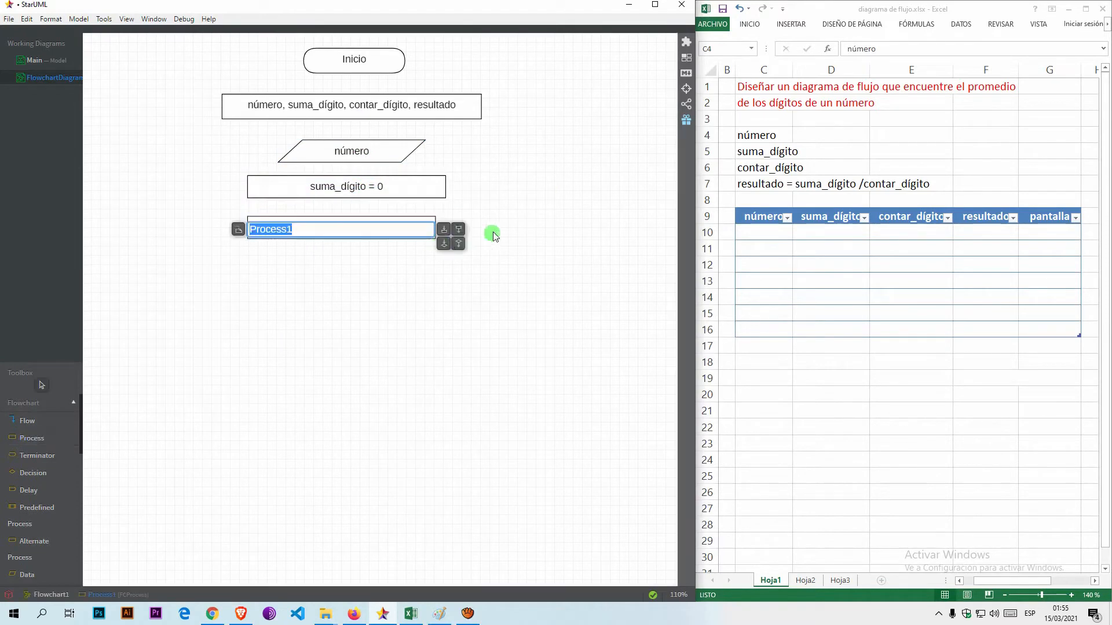
{"action": "type", "text": "c"}
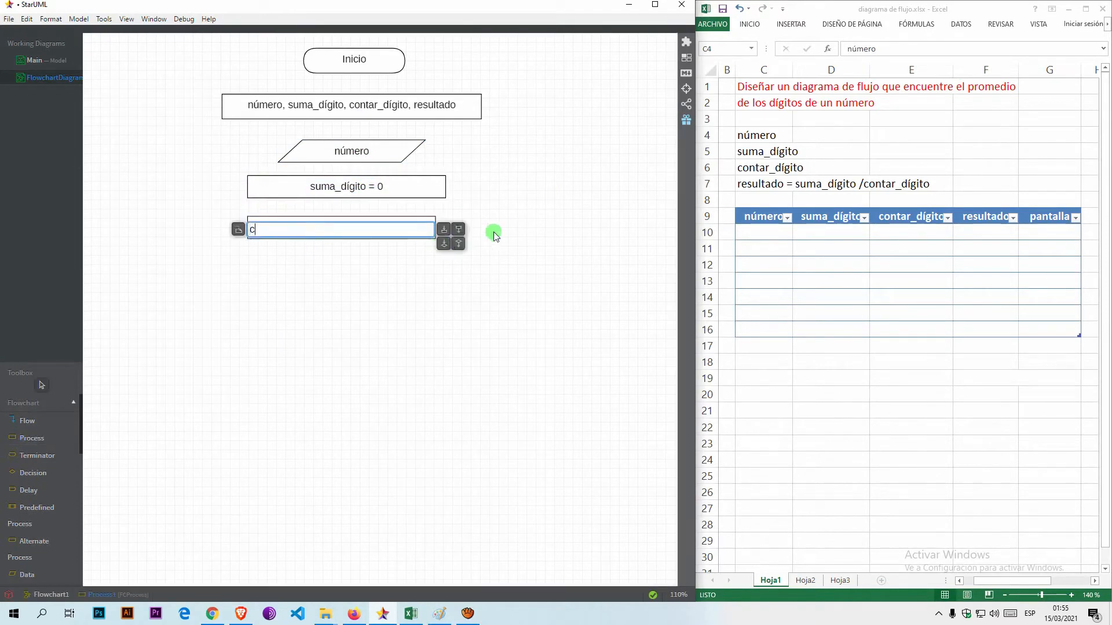
{"action": "type", "text": "ontar_dígito = 0"}
{"action": "left_click", "coordinate": [494, 234]}
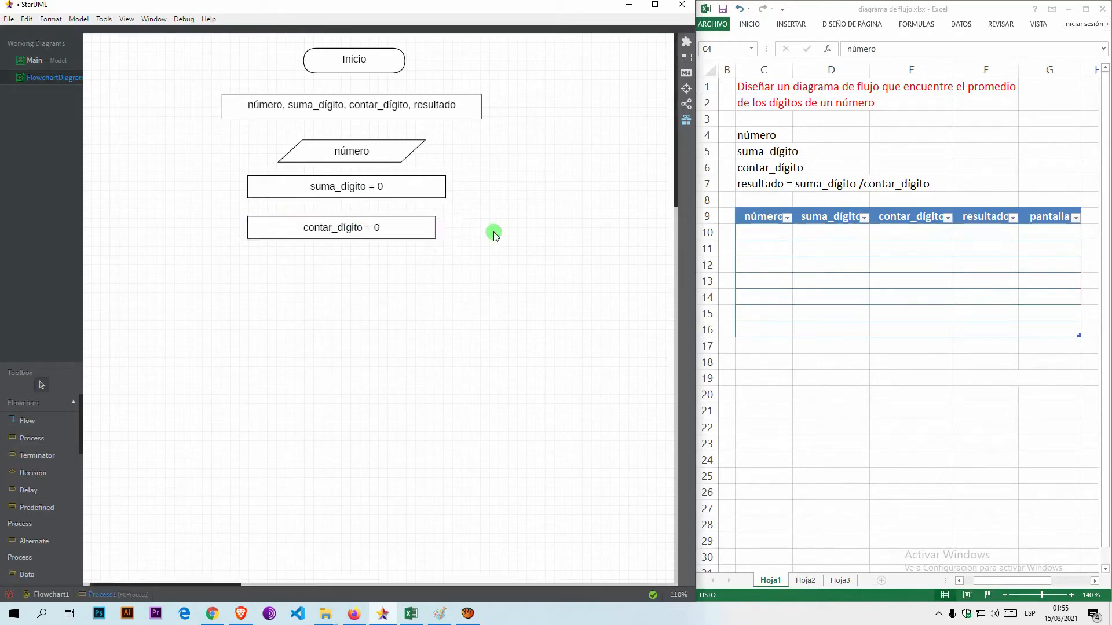
Connect the shapes in sequence with flow arrows from Inicio down to the "contar_dígito = 0" box.
{"action": "left_click", "coordinate": [27, 421]}
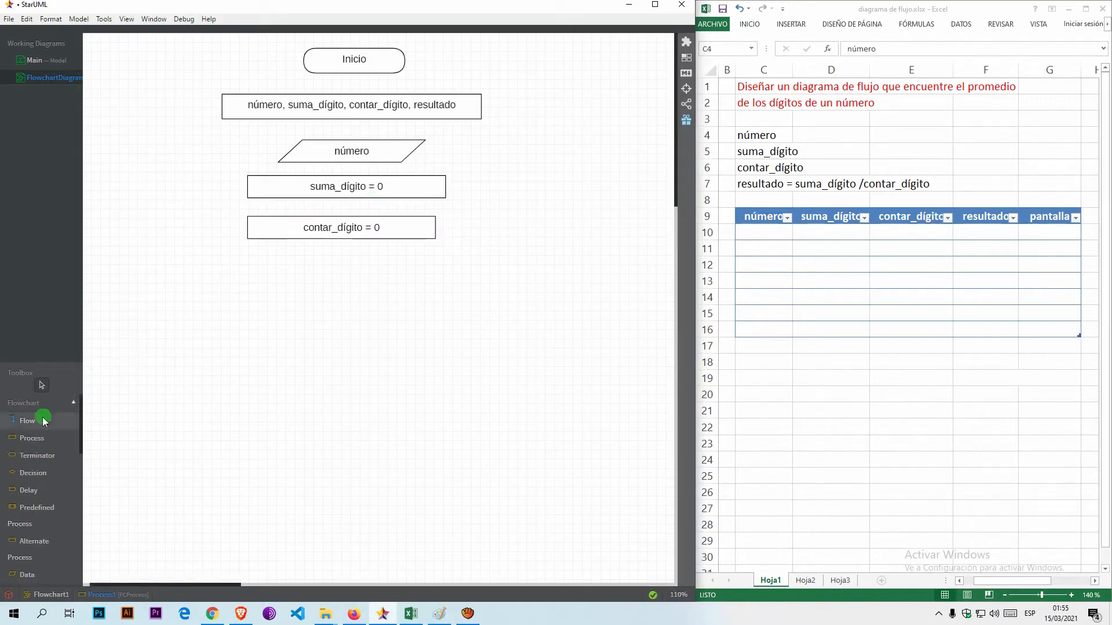
{"action": "left_click_drag", "start_coordinate": [354, 64], "coordinate": [357, 157]}
{"action": "left_click", "coordinate": [28, 421]}
{"action": "left_click", "coordinate": [25, 421]}
{"action": "left_click_drag", "start_coordinate": [345, 184], "coordinate": [350, 222]}
{"action": "left_click", "coordinate": [26, 421]}
{"action": "left_click", "coordinate": [359, 191]}
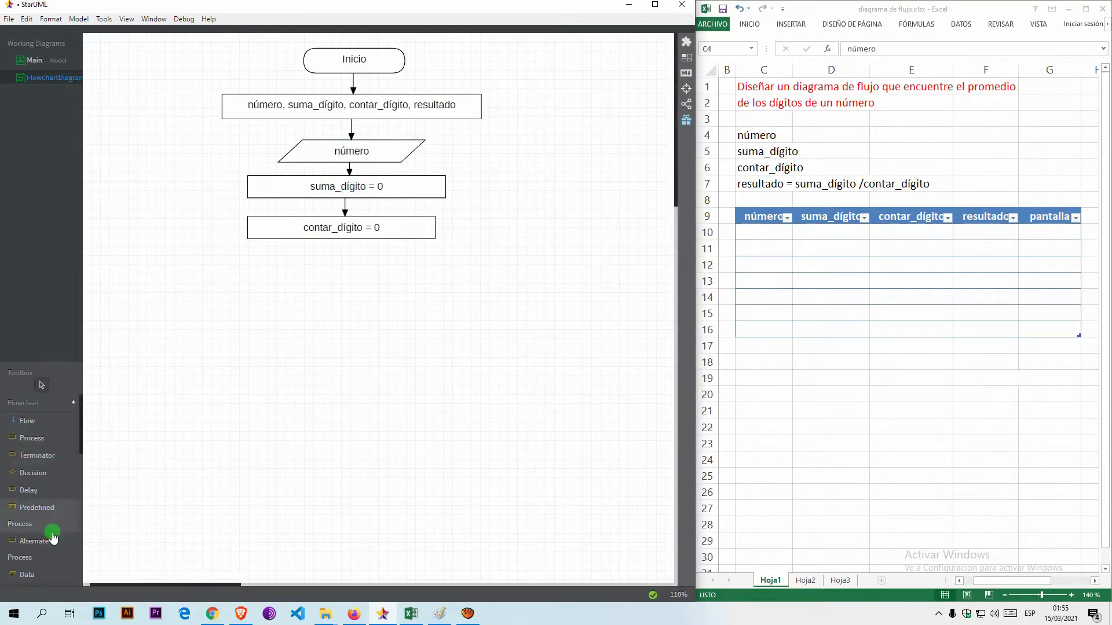
Add a decision shape reading "número > 0" and centre it beneath the "contar_dígito = 0" box.
{"action": "left_click", "coordinate": [44, 479]}
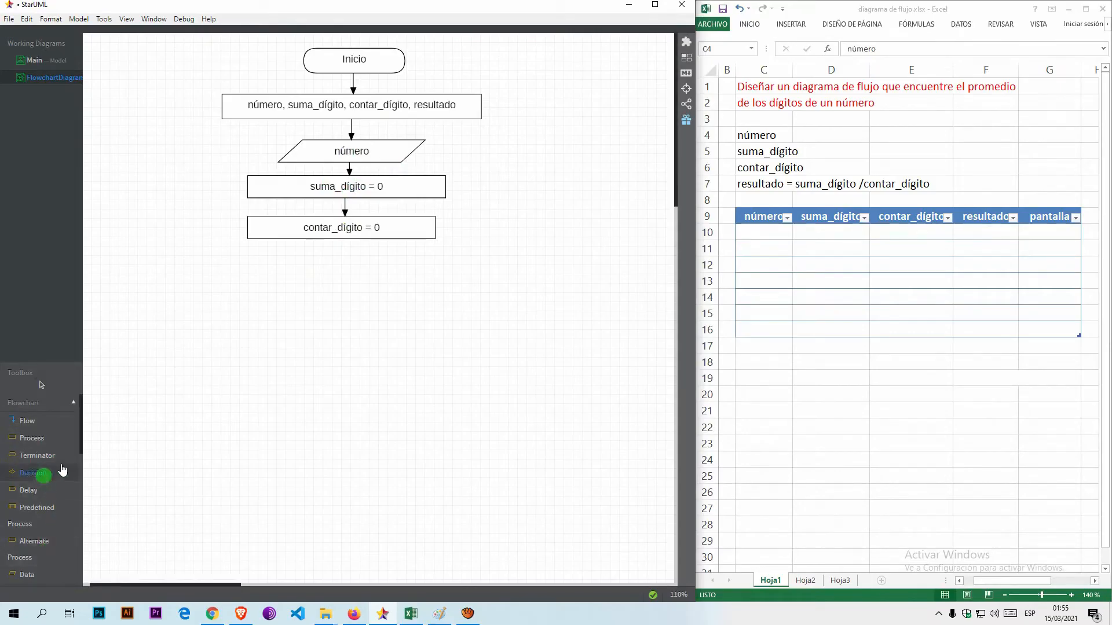
{"action": "left_click_drag", "start_coordinate": [294, 262], "coordinate": [411, 300]}
{"action": "type", "text": "número > 0"}
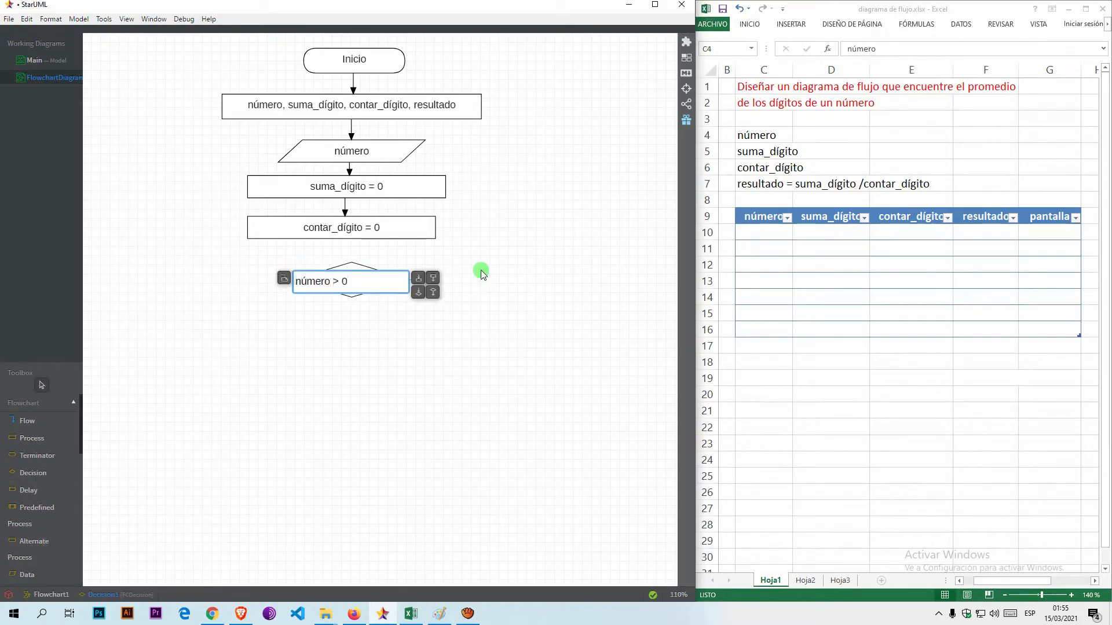
{"action": "left_click", "coordinate": [482, 274]}
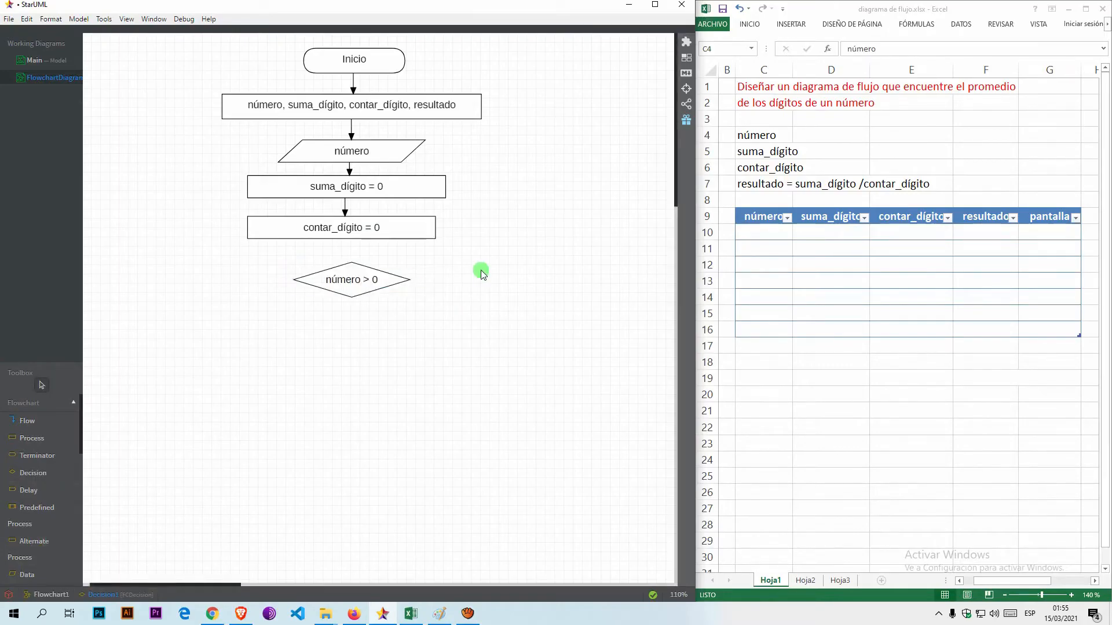
{"action": "left_click_drag", "start_coordinate": [379, 283], "coordinate": [374, 284]}
{"action": "left_click", "coordinate": [449, 274]}
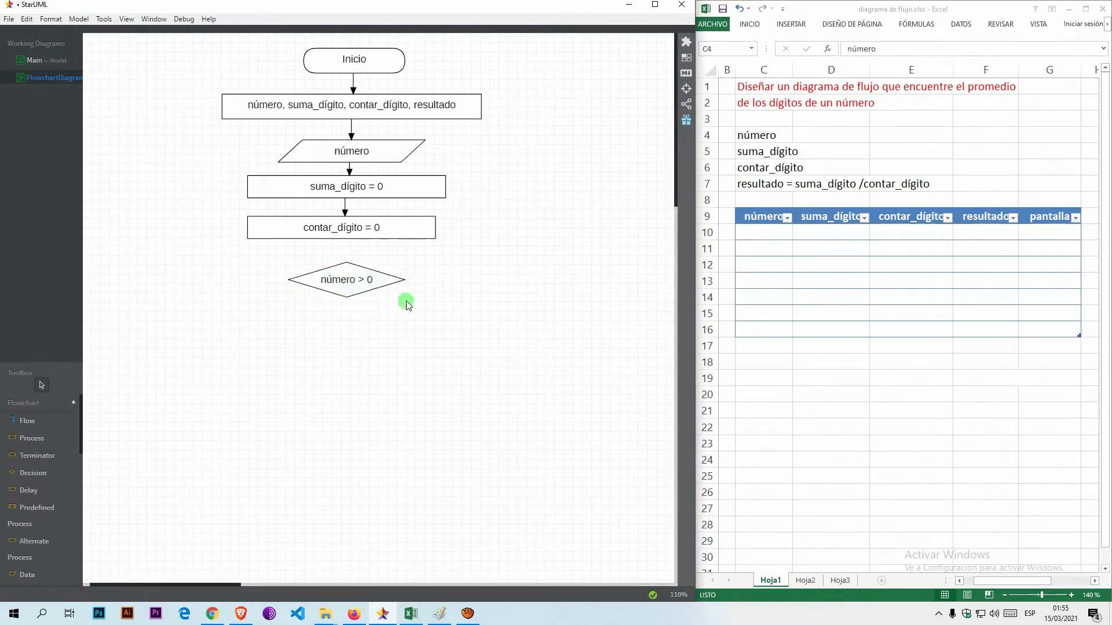
Add a process box reading "suma_dígito = suma_dígito + (número % 10)" below and to the right of the decision.
{"action": "left_click", "coordinate": [32, 440]}
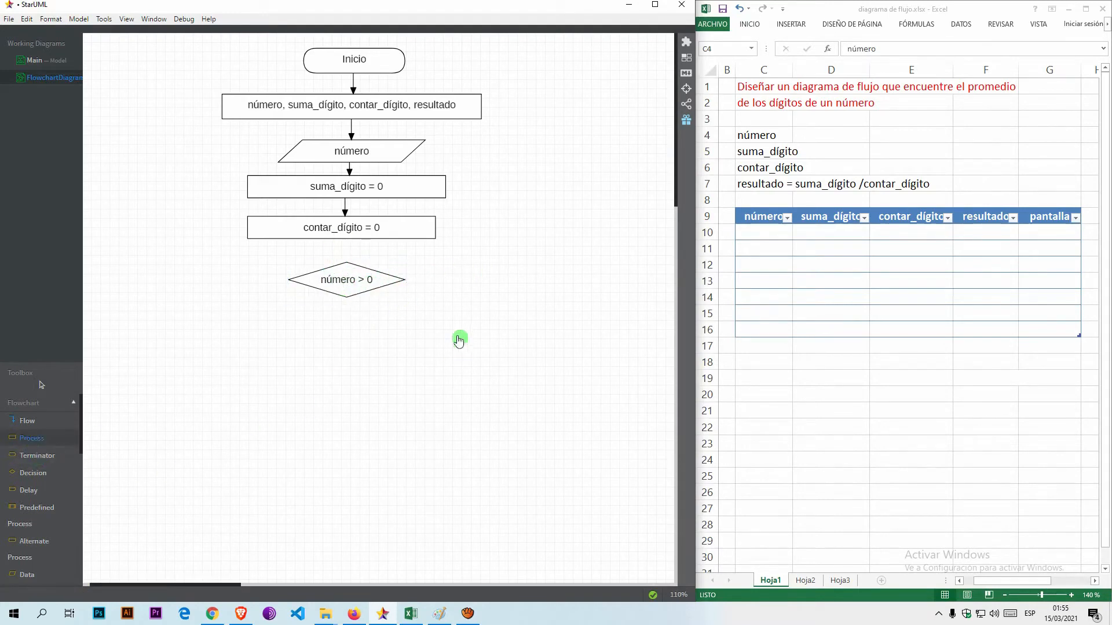
{"action": "left_click_drag", "start_coordinate": [400, 324], "coordinate": [620, 353]}
{"action": "type", "text": "suma_díg"}
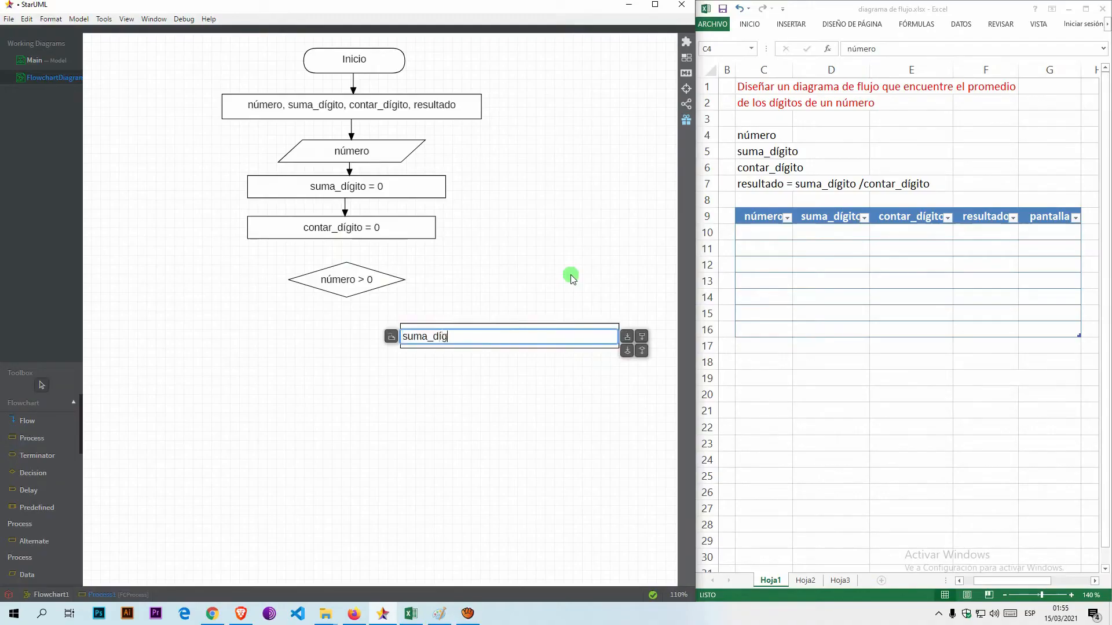
{"action": "type", "text": "ito = suma"}
{"action": "type", "text": "gi"}
{"action": "type", "text": "to +"}
{"action": "type", "text": " ()"}
{"action": "type", "text": "número"}
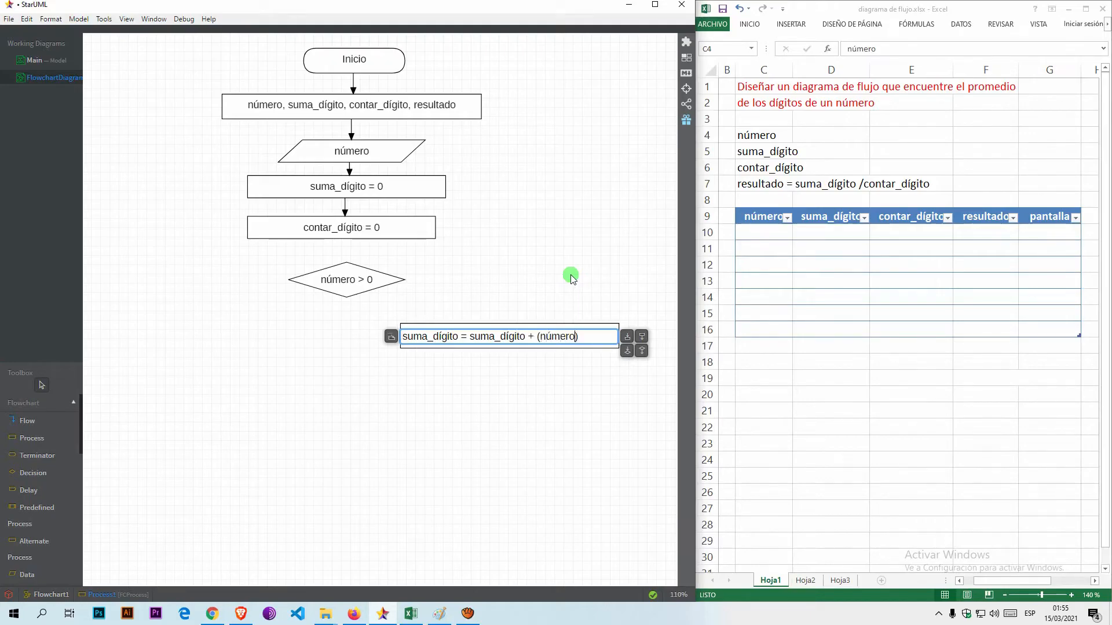
{"action": "type", "text": "% 10"}
{"action": "left_click", "coordinate": [572, 278]}
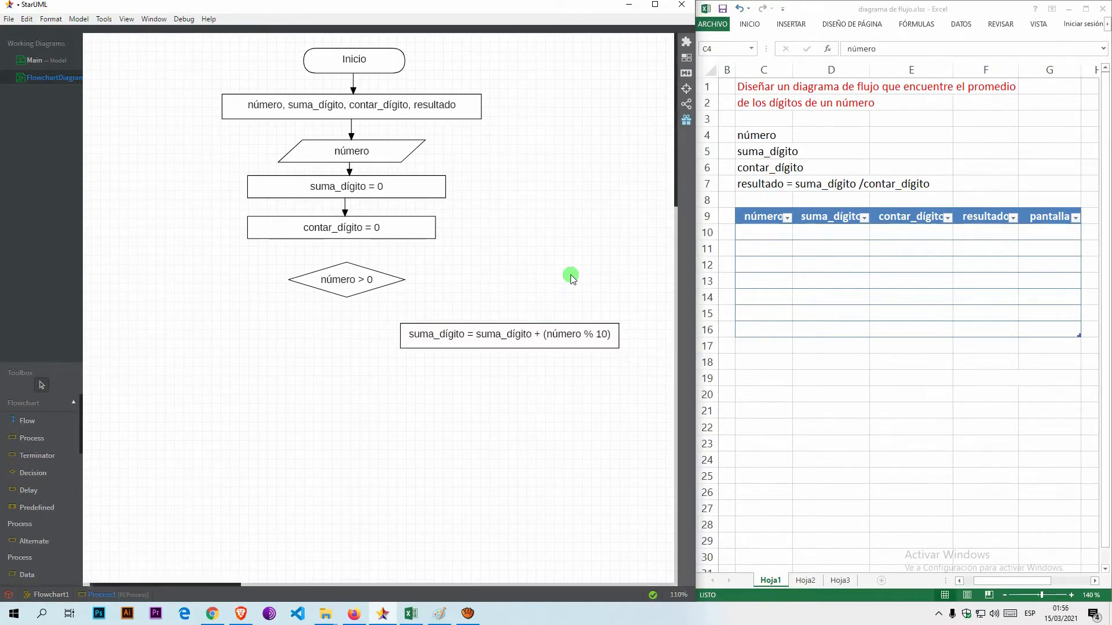
Connect the decision's right corner to the suma_dígito sum box with a right-angled flow arrow and shift the box closer.
{"action": "left_click", "coordinate": [40, 421]}
{"action": "left_click_drag", "start_coordinate": [406, 280], "coordinate": [525, 328]}
{"action": "left_click_drag", "start_coordinate": [399, 310], "coordinate": [455, 278]}
{"action": "mouse_move", "coordinate": [517, 338]}
{"action": "left_mouse_down"}
{"action": "mouse_move", "coordinate": [482, 333]}
{"action": "mouse_move", "coordinate": [501, 333]}
{"action": "left_mouse_up"}
Label the decision's right-hand flow "verdadero" and place the label above the line's horizontal segment.
{"action": "left_click", "coordinate": [450, 279]}
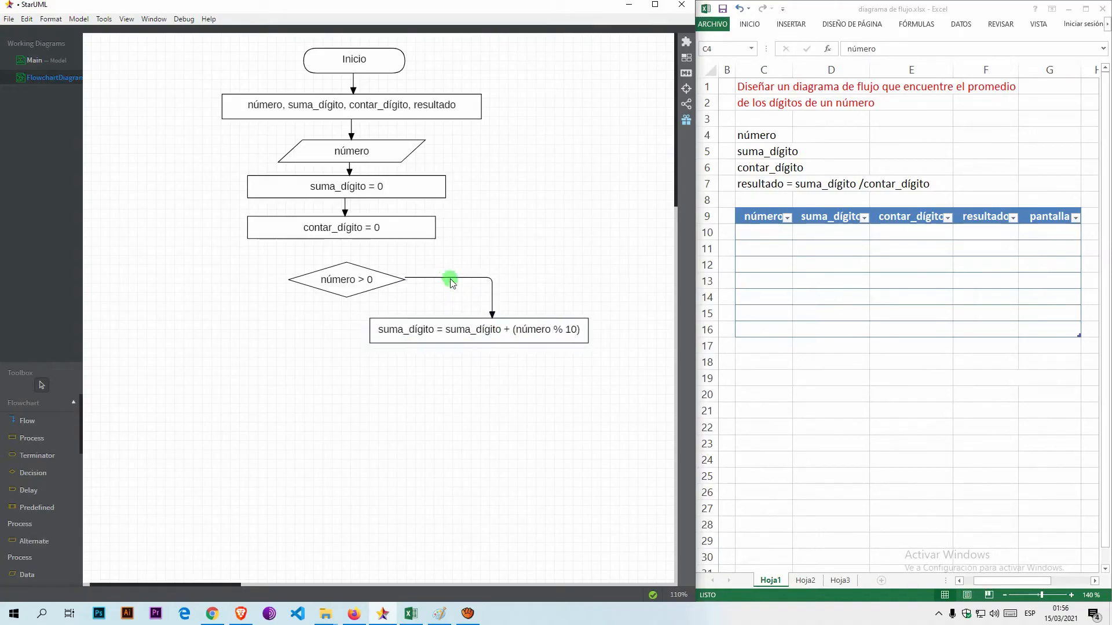
{"action": "double_click", "coordinate": [450, 278]}
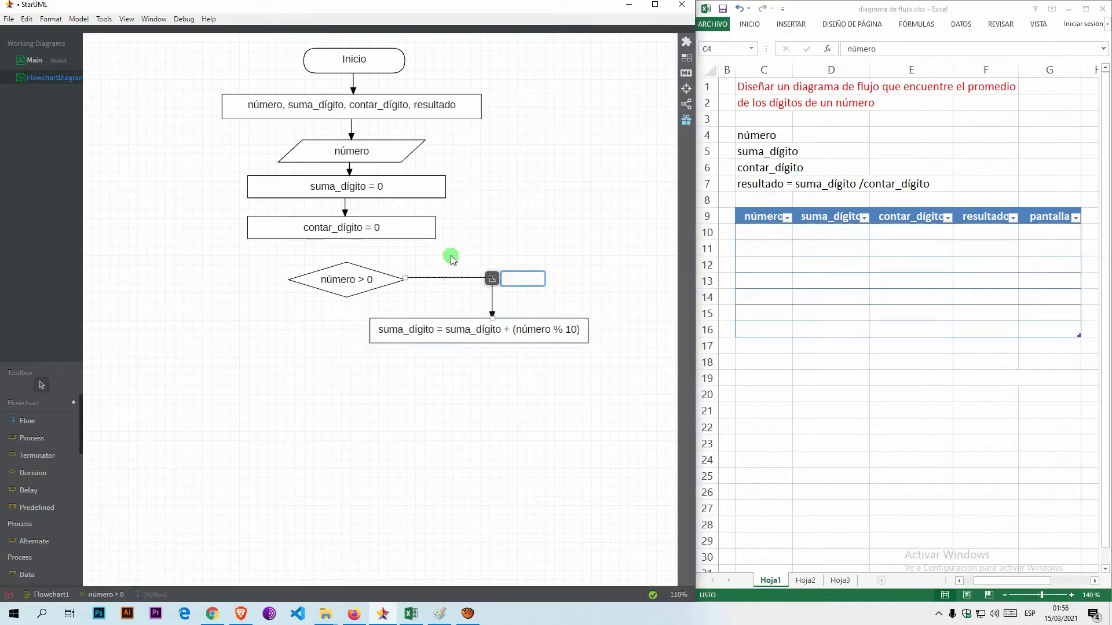
{"action": "type", "text": "verdadero"}
{"action": "key", "text": "Return"}
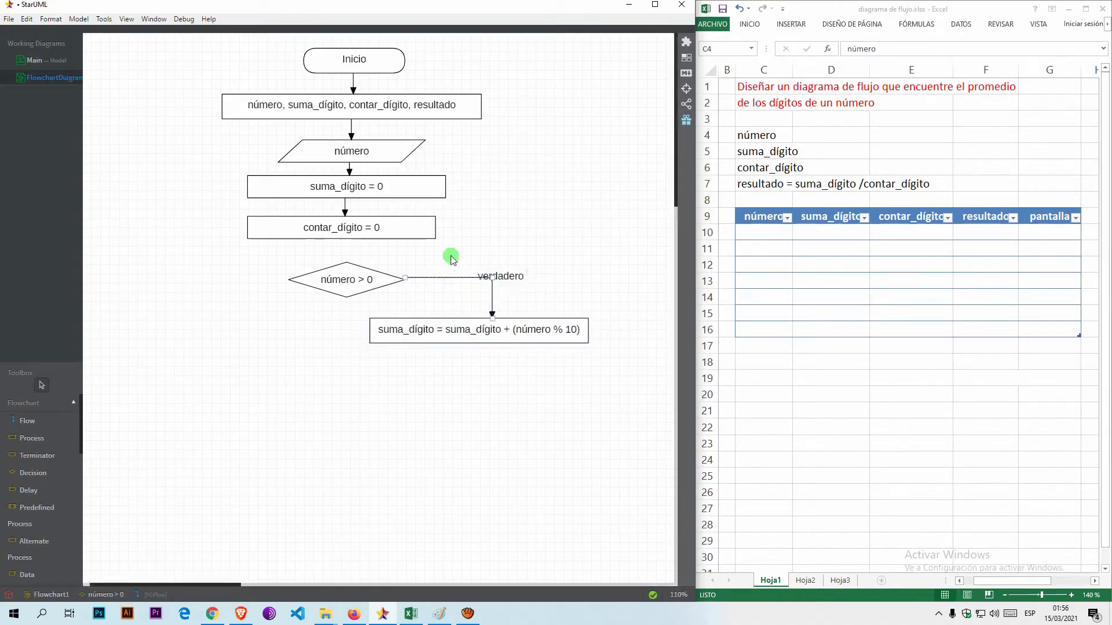
{"action": "left_click", "coordinate": [514, 277]}
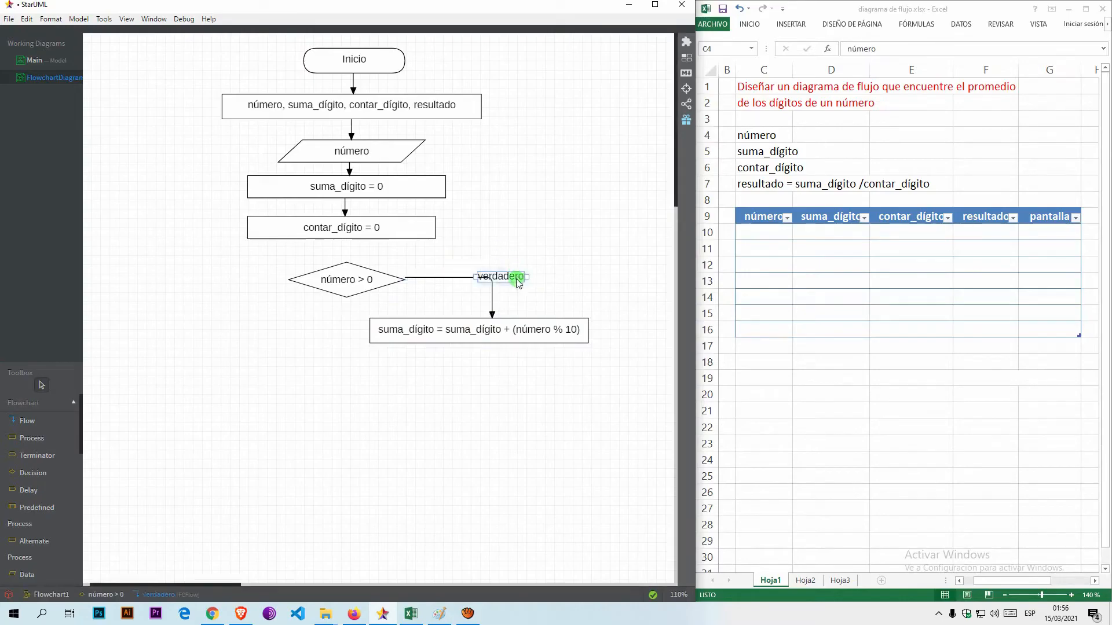
{"action": "left_click_drag", "start_coordinate": [514, 279], "coordinate": [482, 272]}
{"action": "left_click", "coordinate": [520, 233]}
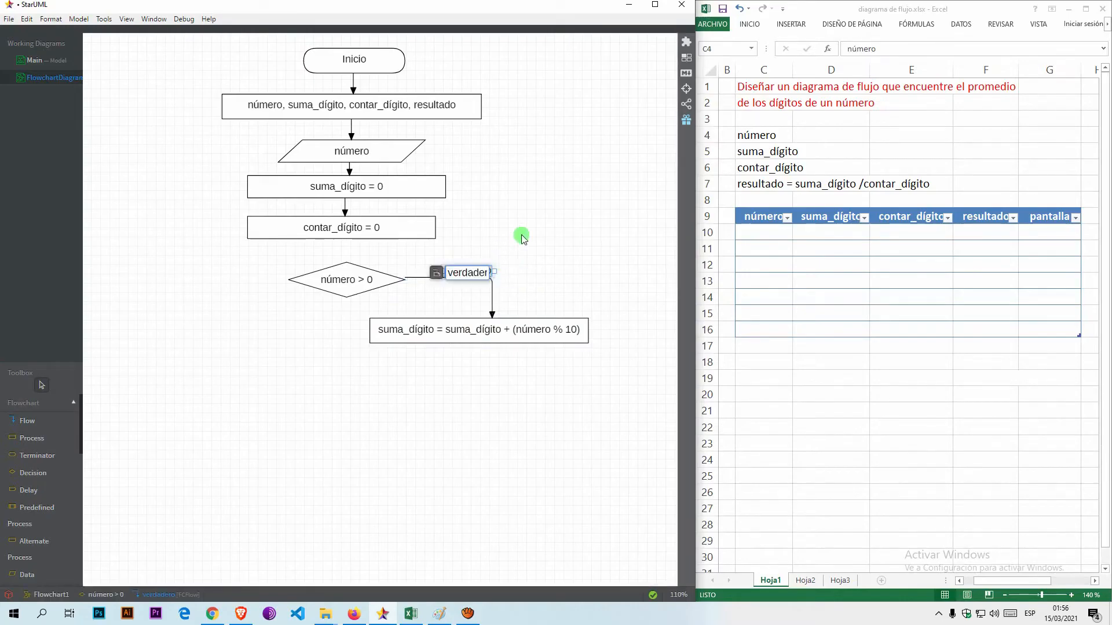
Connect the "contar_dígito = 0" box to the "número > 0" decision with a flow arrow.
{"action": "left_click", "coordinate": [71, 429]}
{"action": "left_click_drag", "start_coordinate": [340, 242], "coordinate": [351, 273]}
{"action": "left_click", "coordinate": [341, 358]}
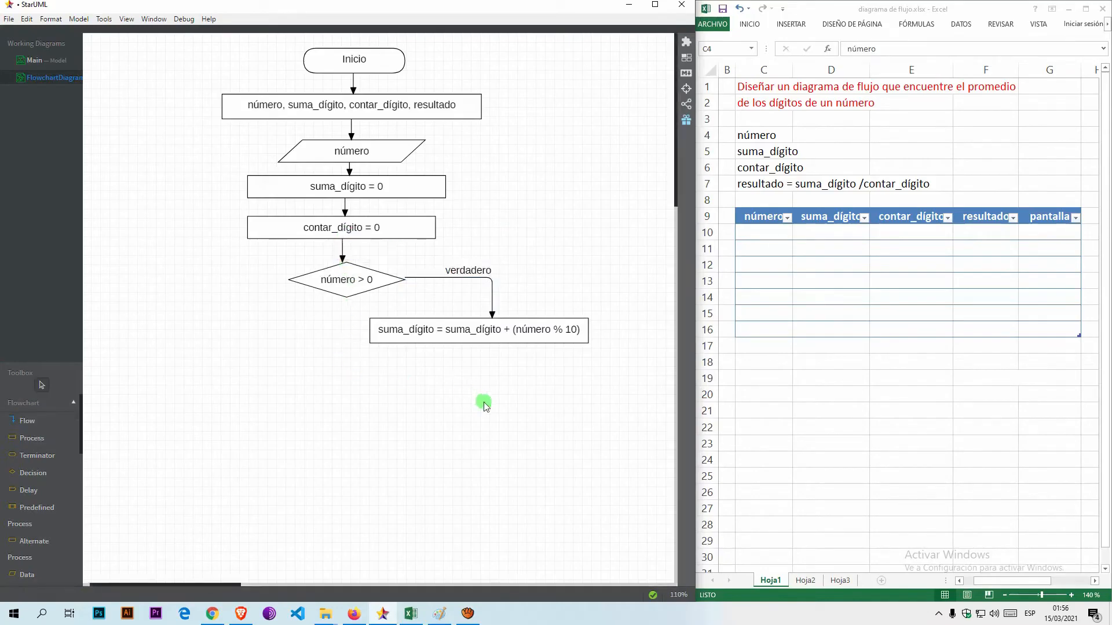
Add a process box reading "conta_dígito = contar_dígito + 1" and centre it beneath the suma_dígito sum box.
{"action": "left_click", "coordinate": [41, 439]}
{"action": "left_click_drag", "start_coordinate": [370, 371], "coordinate": [575, 394]}
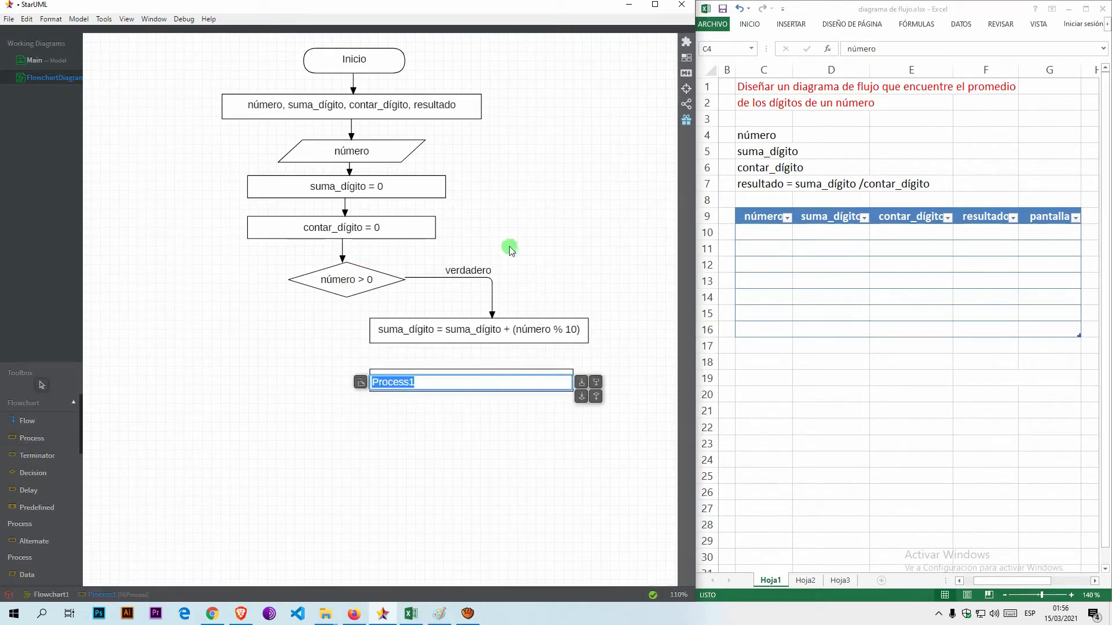
{"action": "type", "text": "conta_Ddígi"}
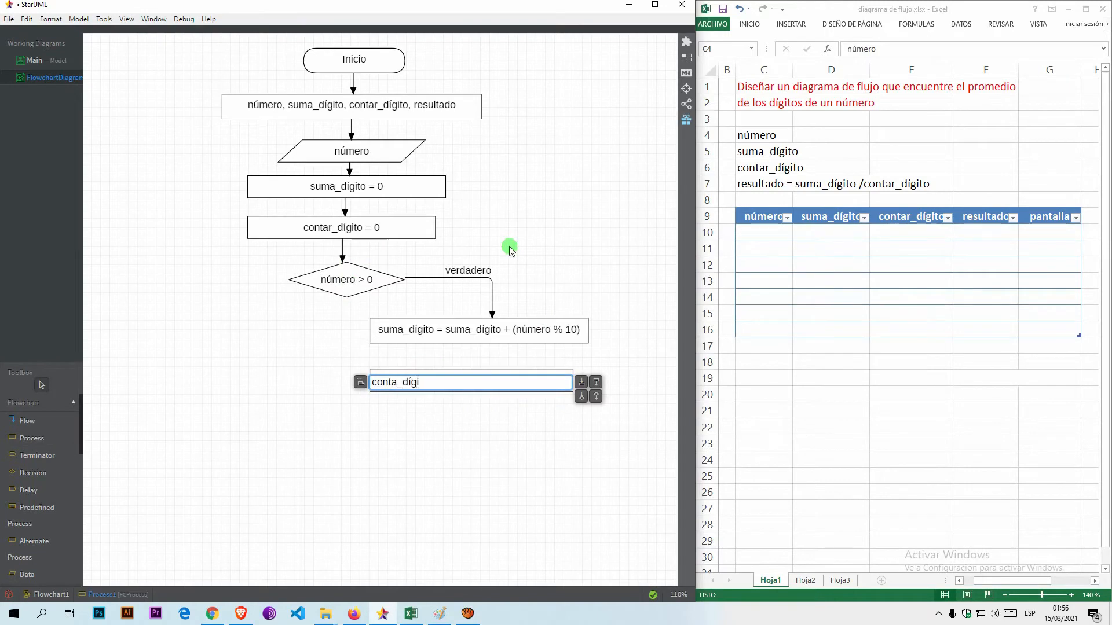
{"action": "type", "text": "to = contar_dígito + 1"}
{"action": "left_click", "coordinate": [510, 249]}
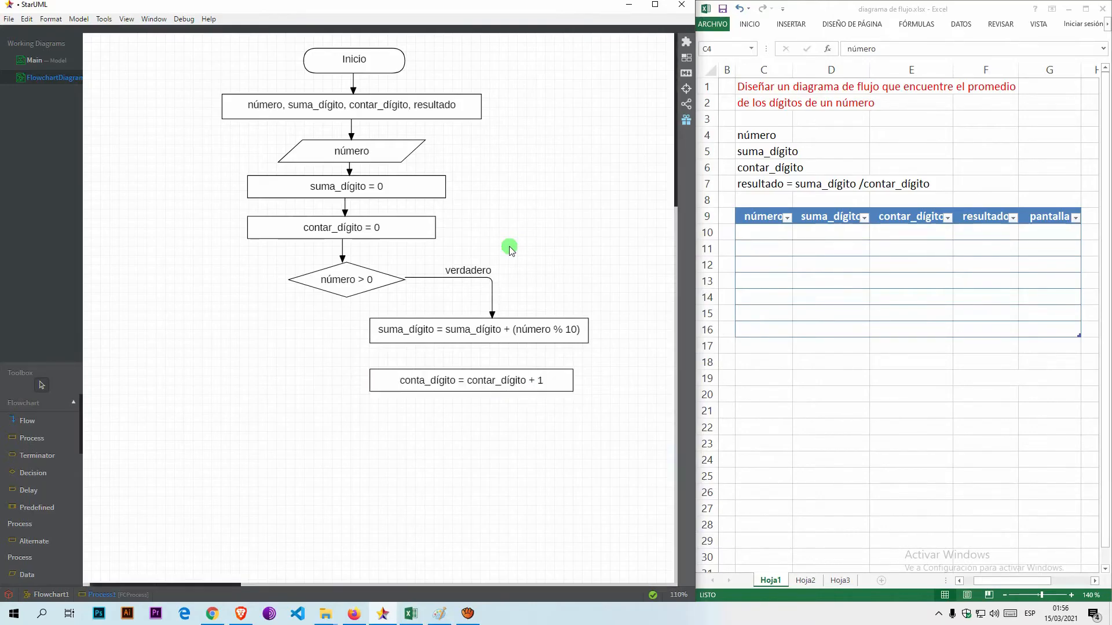
{"action": "left_click", "coordinate": [497, 378]}
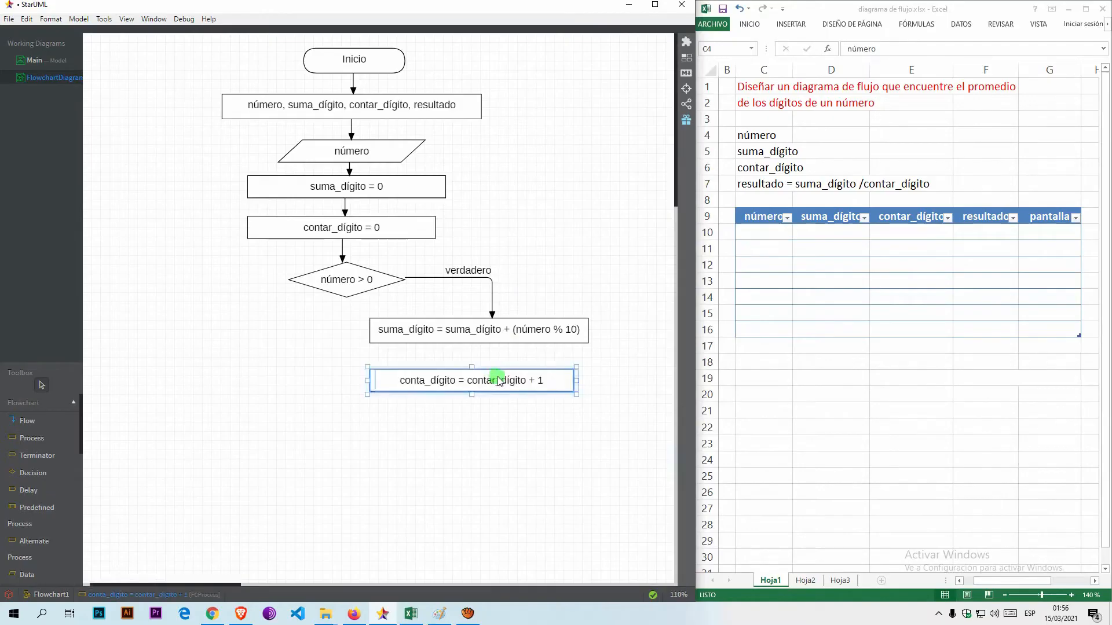
{"action": "left_click_drag", "start_coordinate": [500, 381], "coordinate": [505, 380]}
Add a process box reading "número = número / 10" beneath the digit counter box.
{"action": "left_click", "coordinate": [32, 437]}
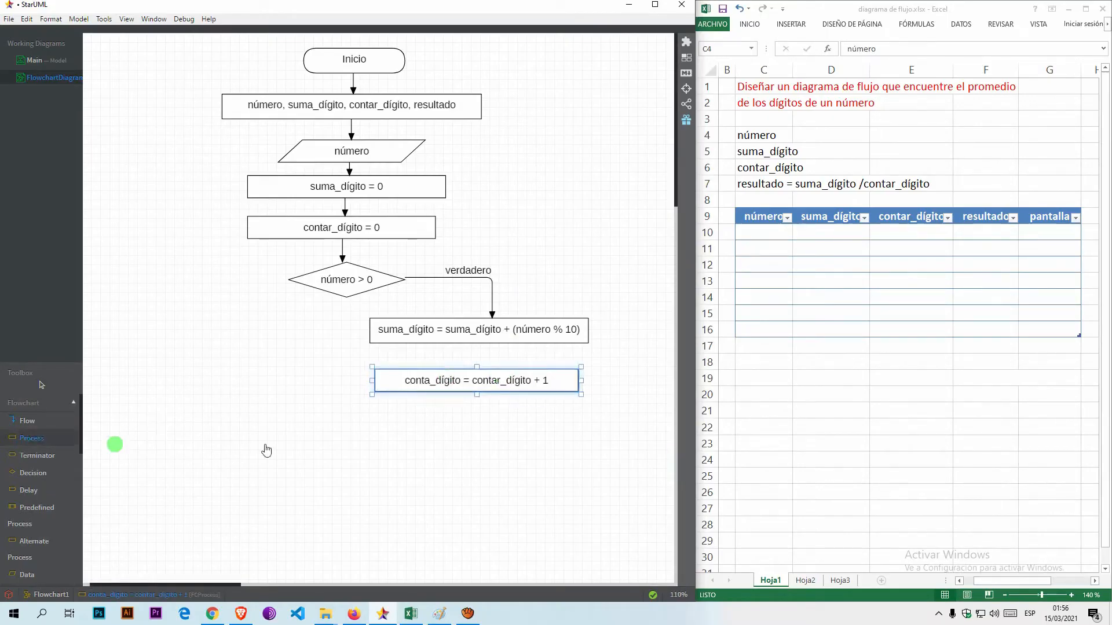
{"action": "left_click_drag", "start_coordinate": [390, 410], "coordinate": [563, 433]}
{"action": "type", "text": "núme"}
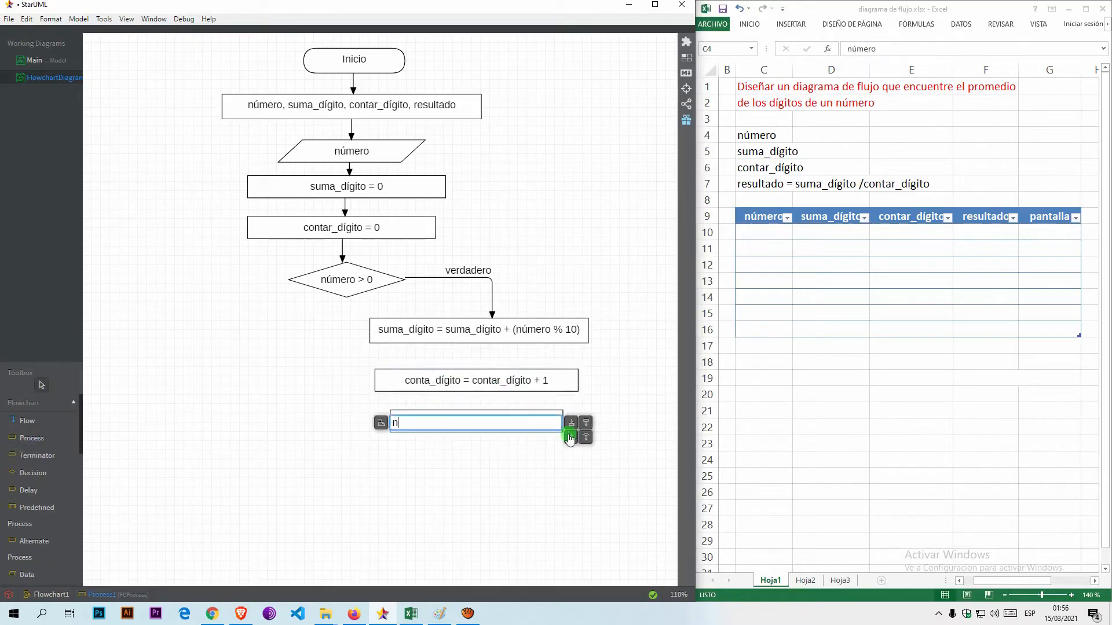
{"action": "type", "text": "NÜ"}
{"action": "type", "text": "mero"}
{"action": "left_click", "coordinate": [569, 438]}
Connect the suma_dígito sum box to the digit counter box below it with a flow arrow.
{"action": "left_click", "coordinate": [57, 420]}
{"action": "left_click_drag", "start_coordinate": [482, 339], "coordinate": [482, 380]}
{"action": "left_click", "coordinate": [321, 454]}
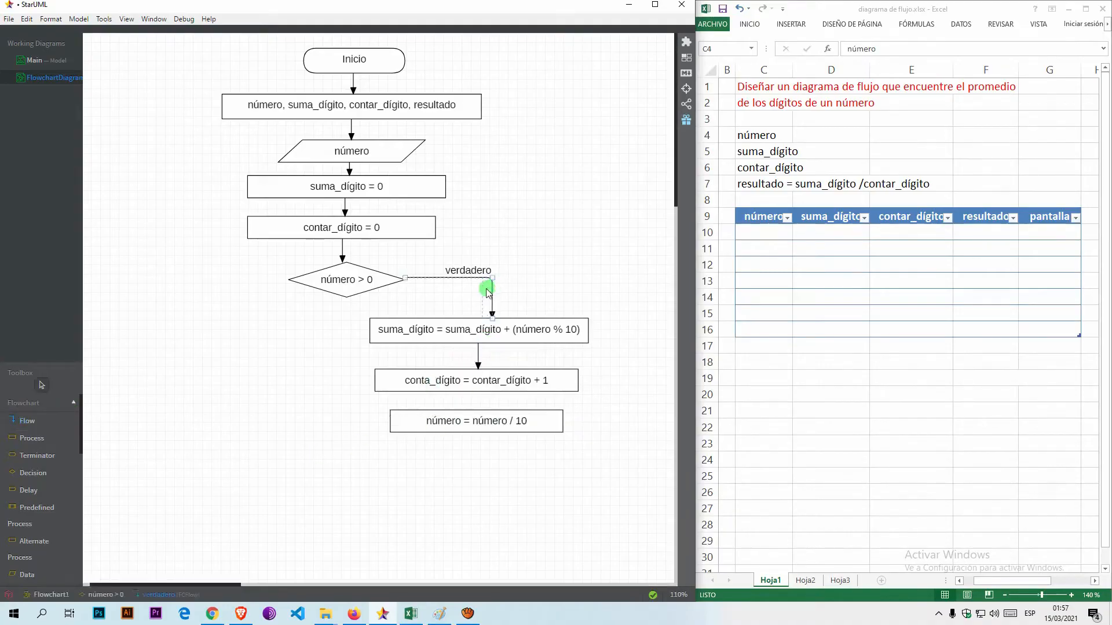